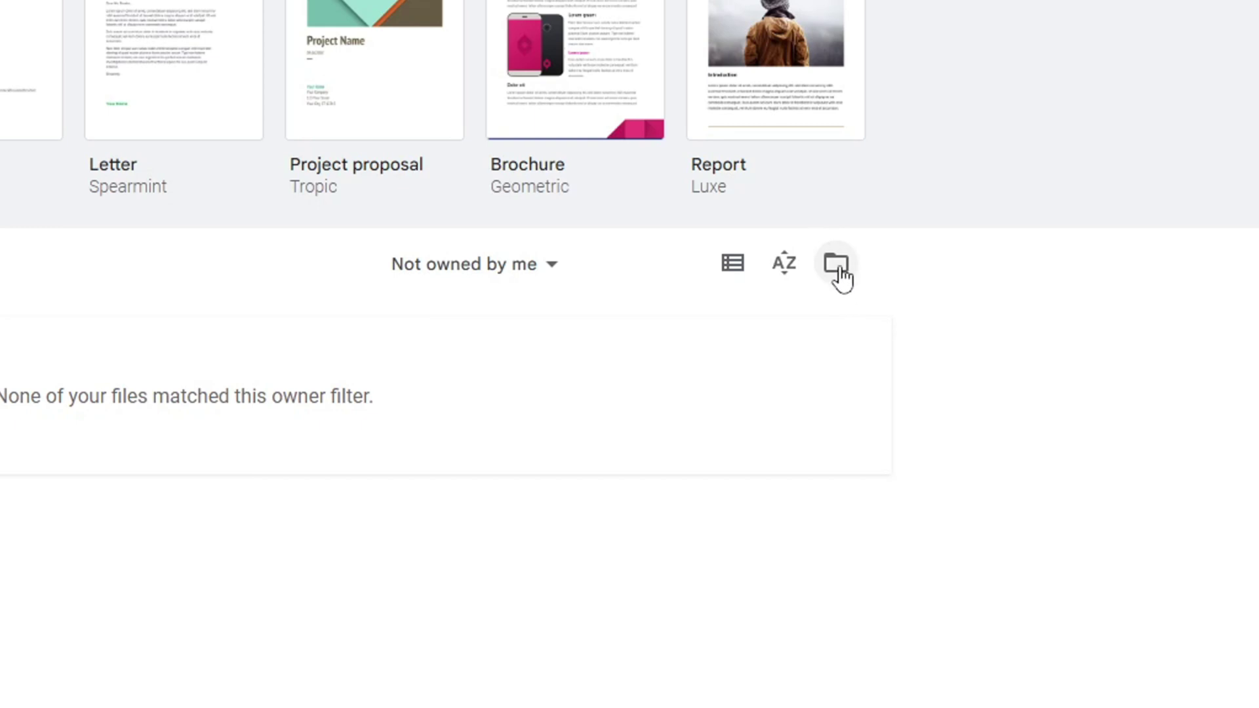
Start a file upload in Docs and browse to the Downloads folder in the file dialog.
{"action": "left_click", "coordinate": [835, 268]}
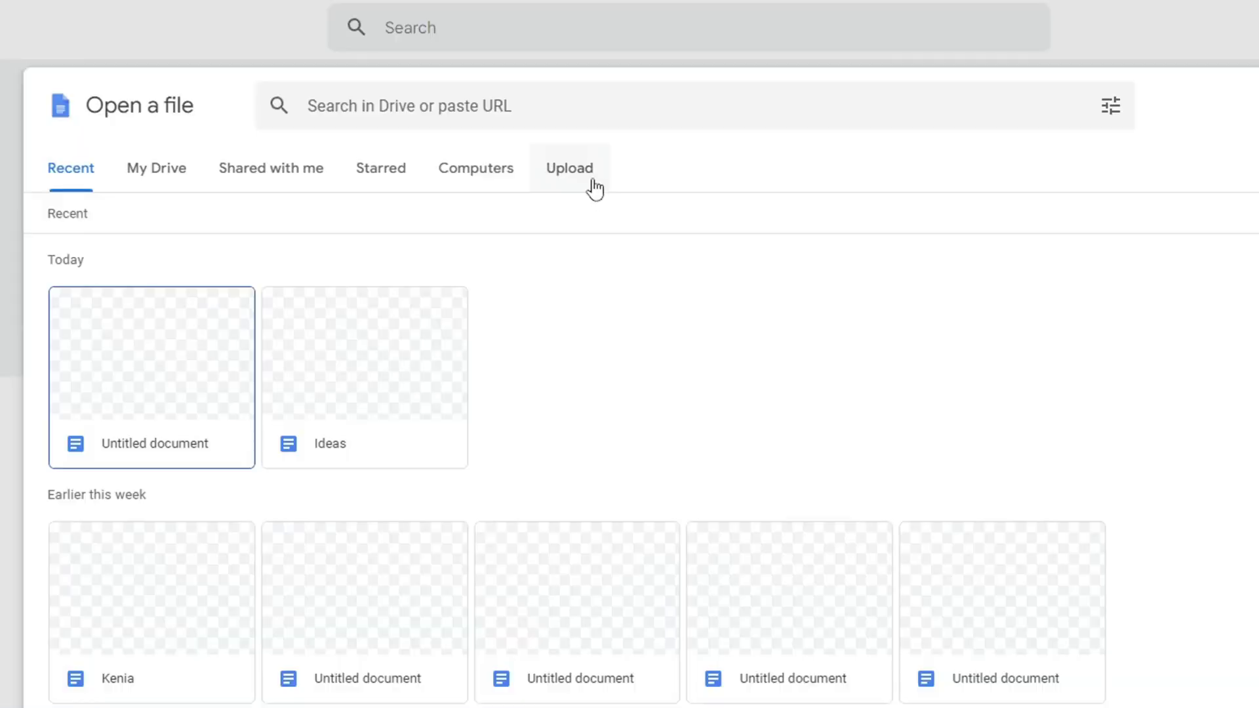
{"action": "left_click", "coordinate": [571, 173]}
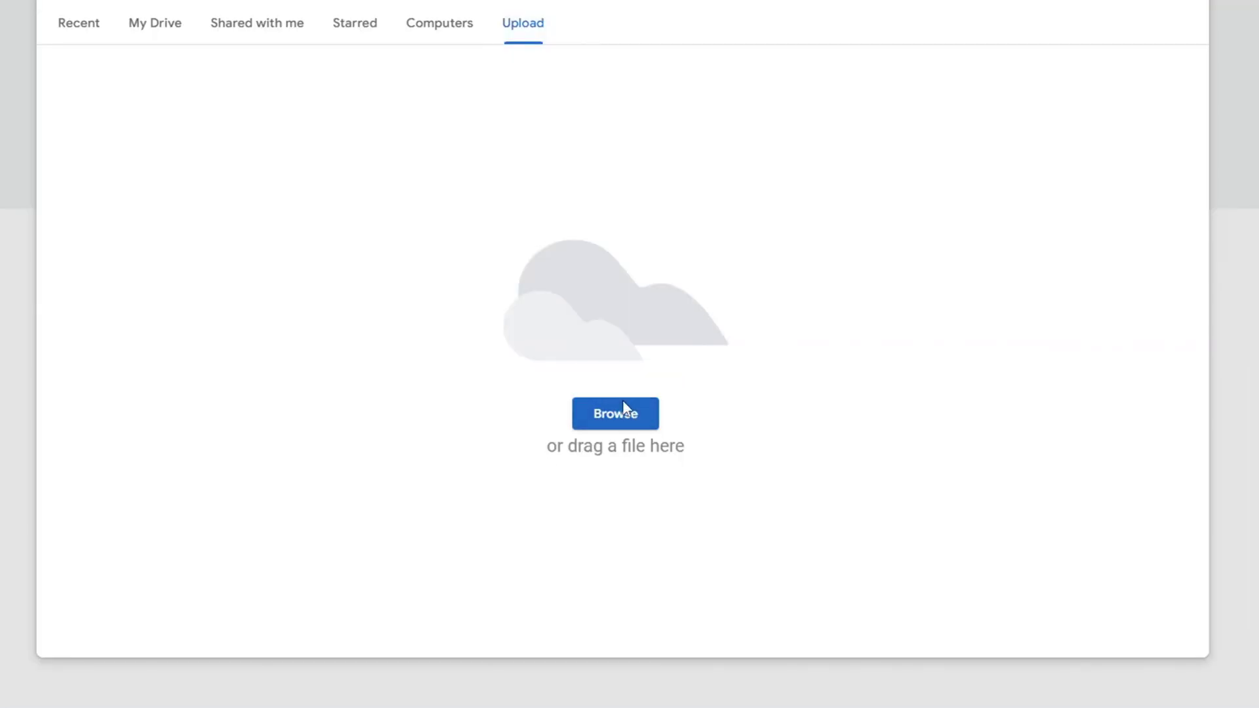
{"action": "left_click", "coordinate": [623, 401]}
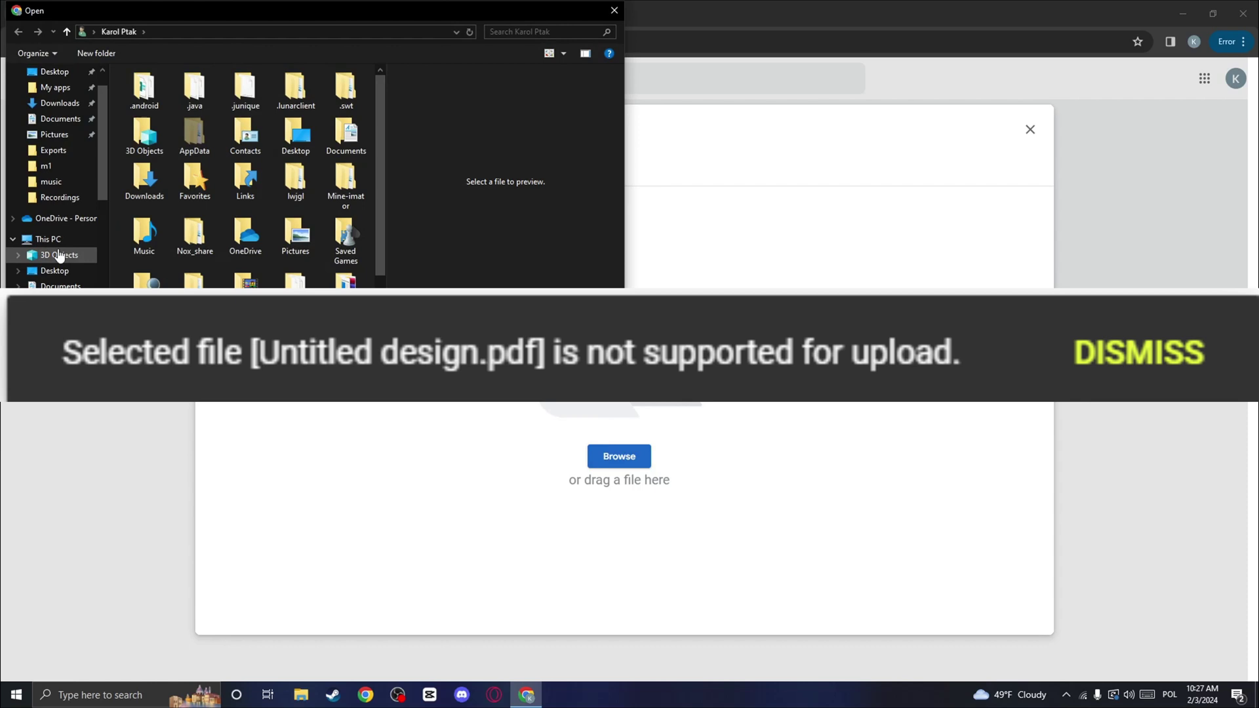
{"action": "scroll", "coordinate": [57, 226], "scroll_direction": "down", "scroll_amount": 2}
{"action": "left_click", "coordinate": [60, 237]}
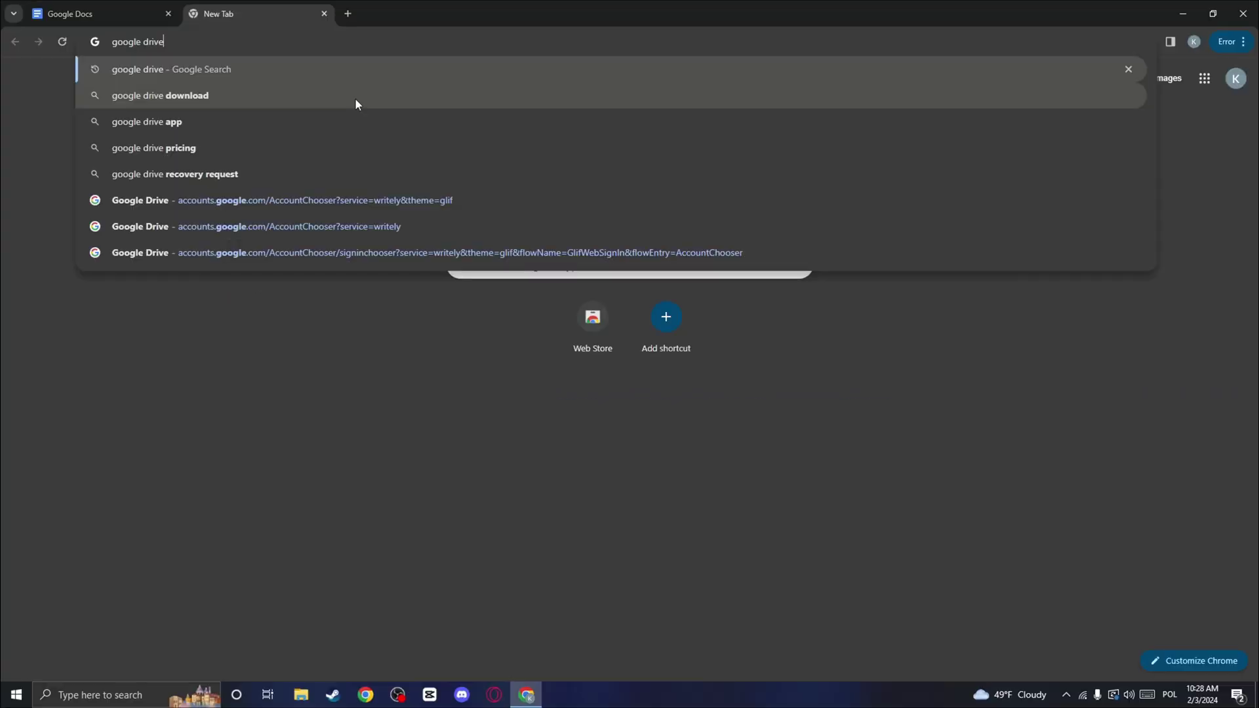
Search the web for 'google drive' and go to the Google Drive site from the results.
{"action": "key", "text": "Return"}
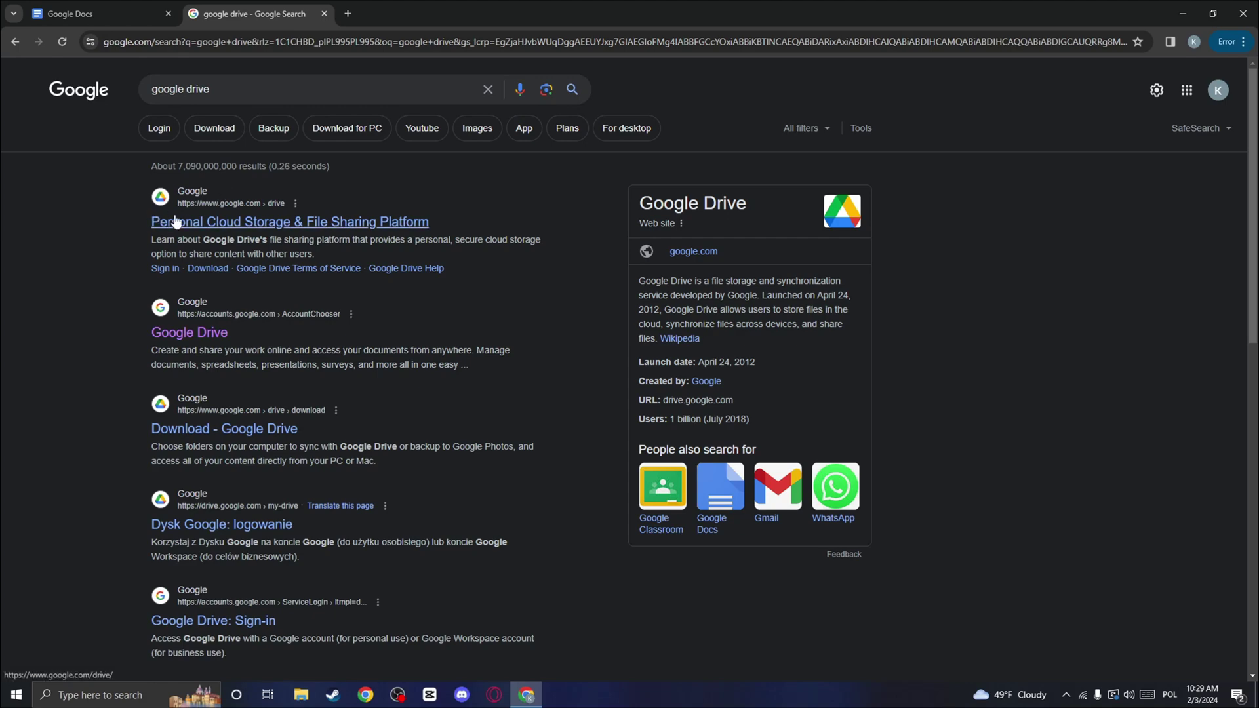
{"action": "left_click", "coordinate": [374, 222]}
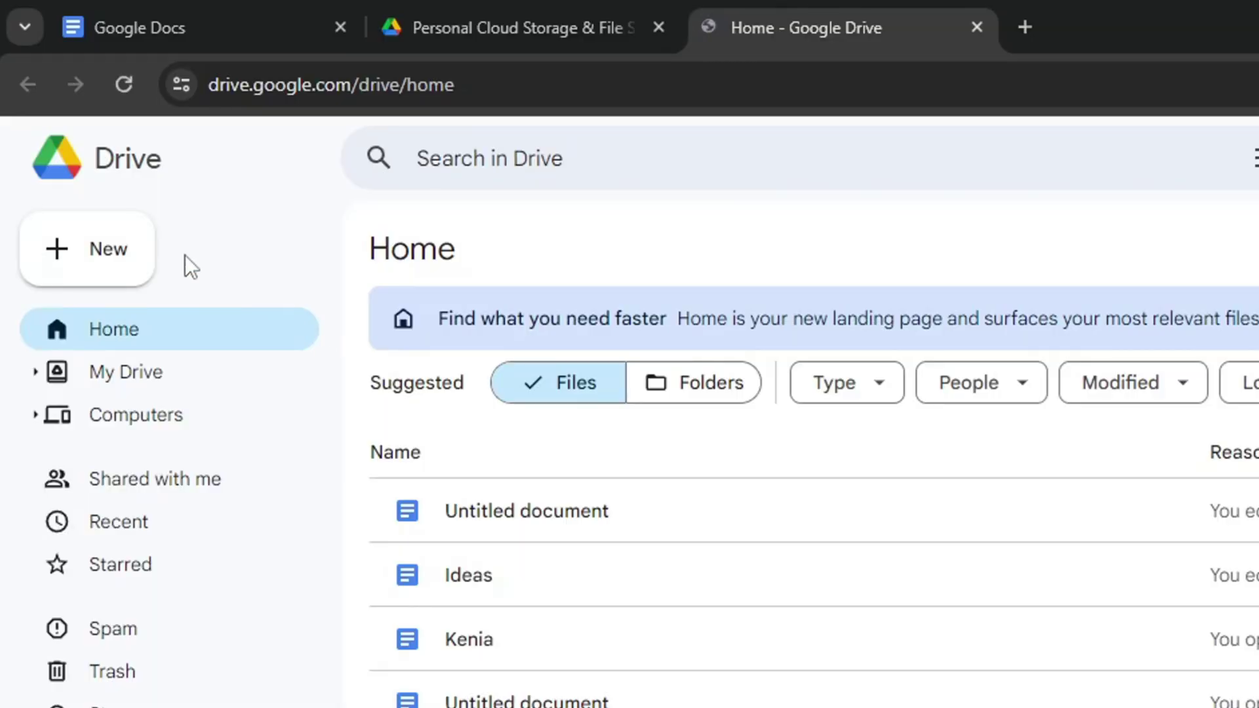
Upload Untitled design.pdf from Downloads to Drive and return to Home to see it listed.
{"action": "left_click", "coordinate": [109, 264]}
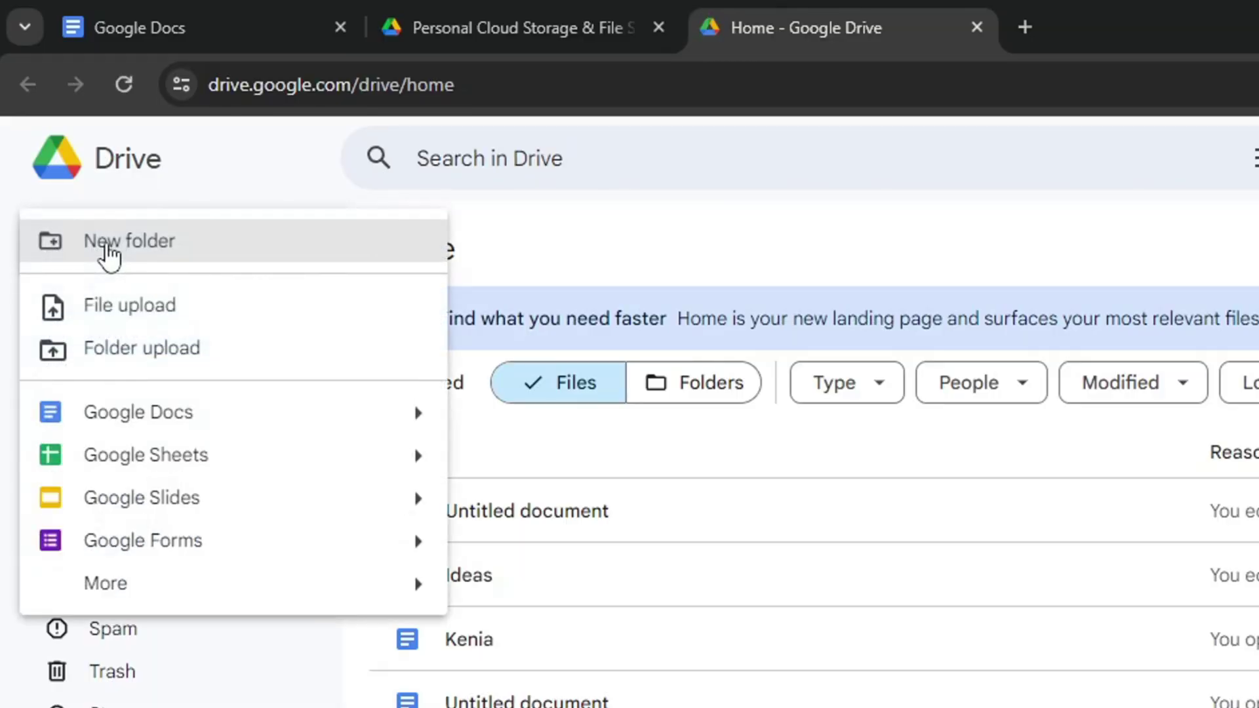
{"action": "left_click", "coordinate": [128, 305]}
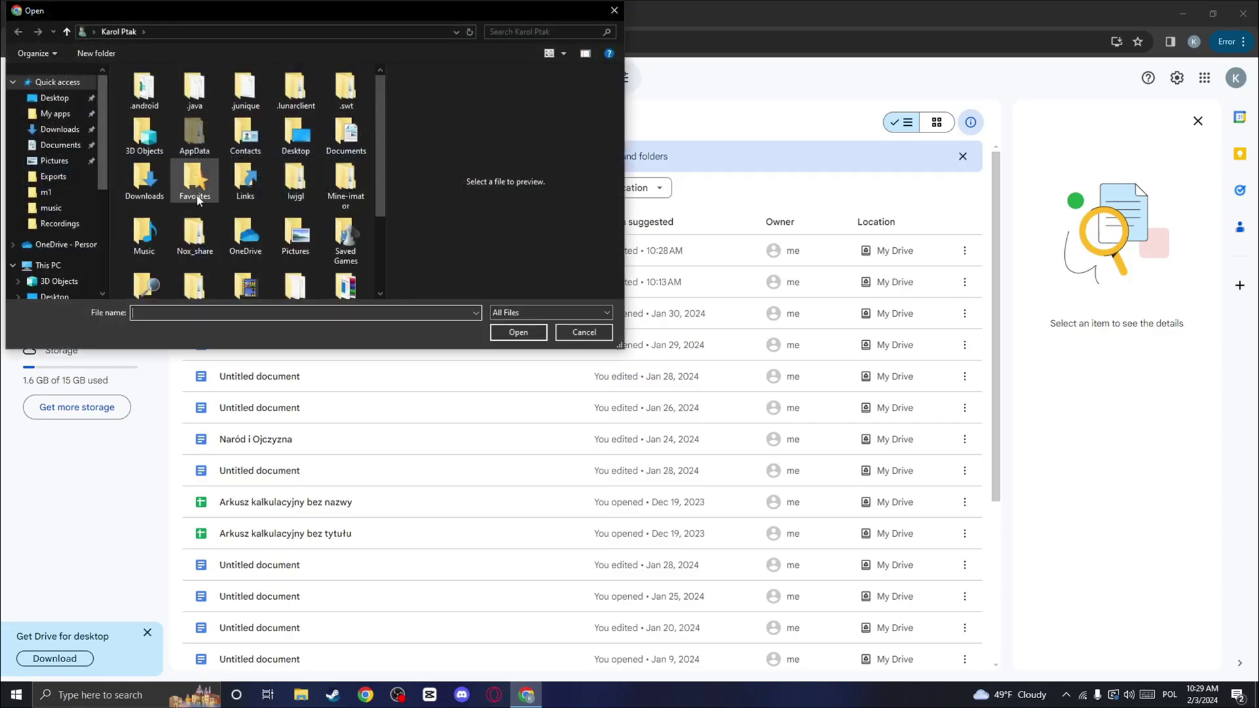
{"action": "left_click", "coordinate": [61, 295]}
{"action": "left_click", "coordinate": [135, 135]}
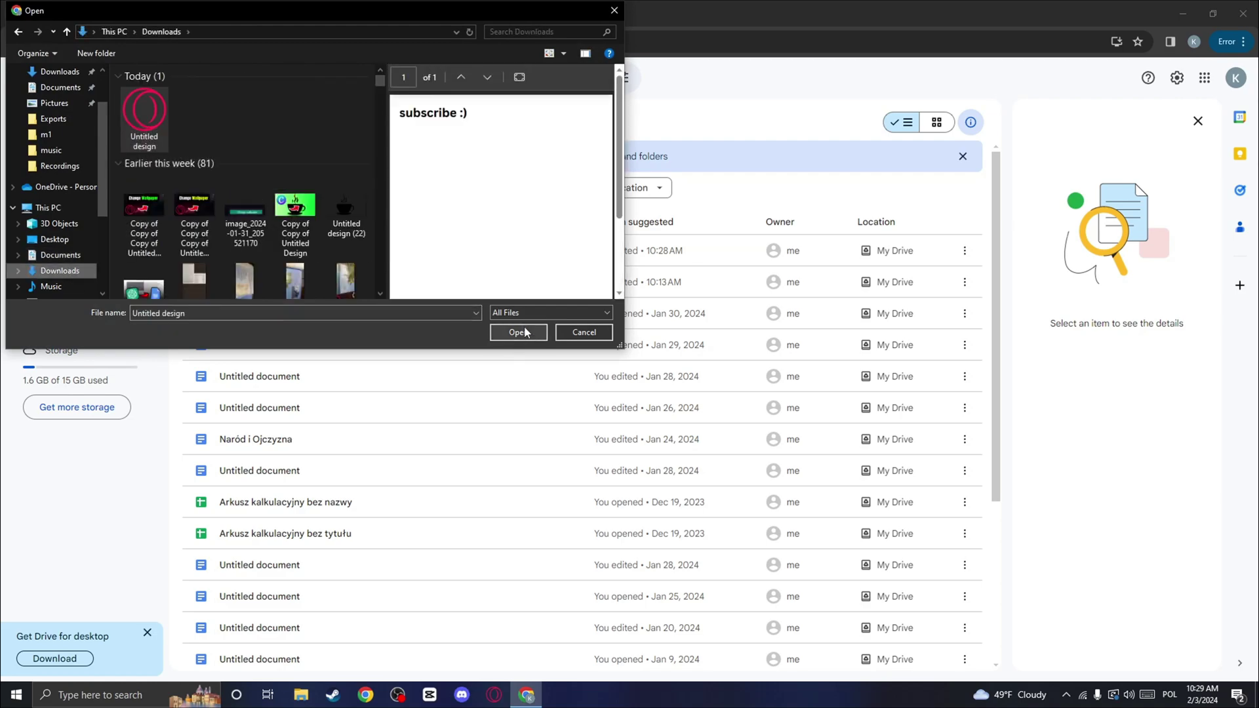
{"action": "left_click", "coordinate": [517, 332]}
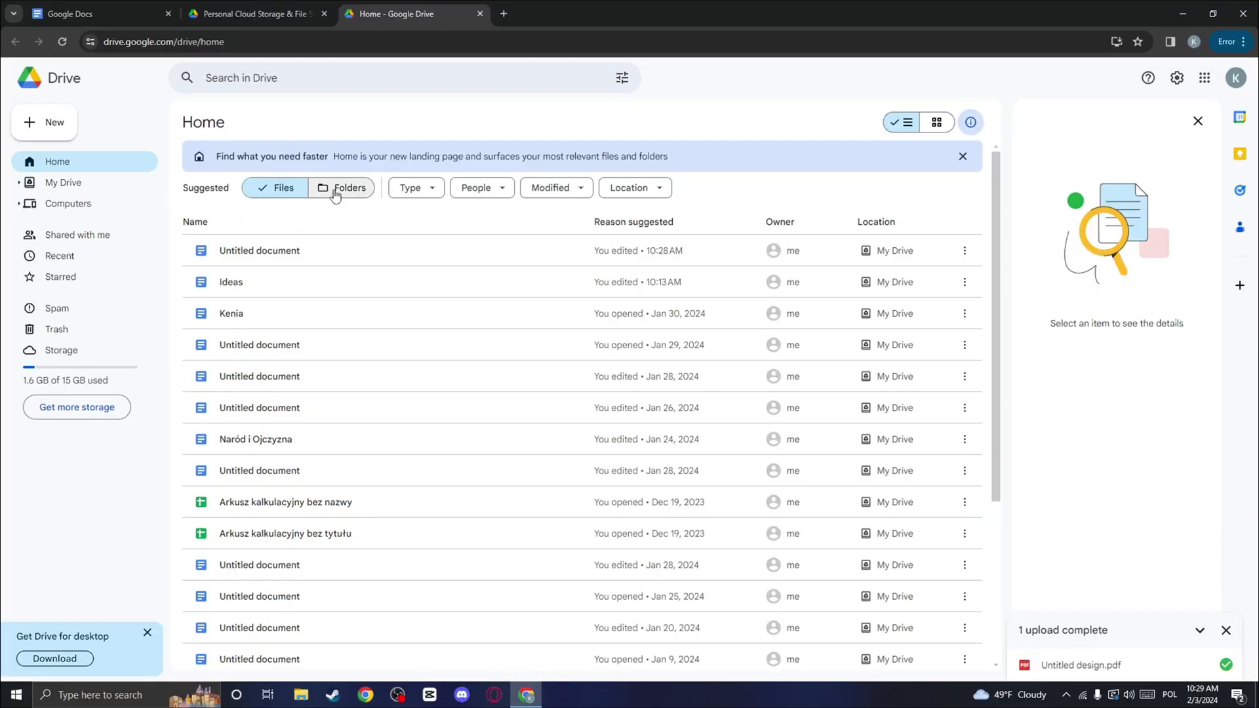
{"action": "left_click", "coordinate": [65, 183]}
{"action": "left_click", "coordinate": [90, 166]}
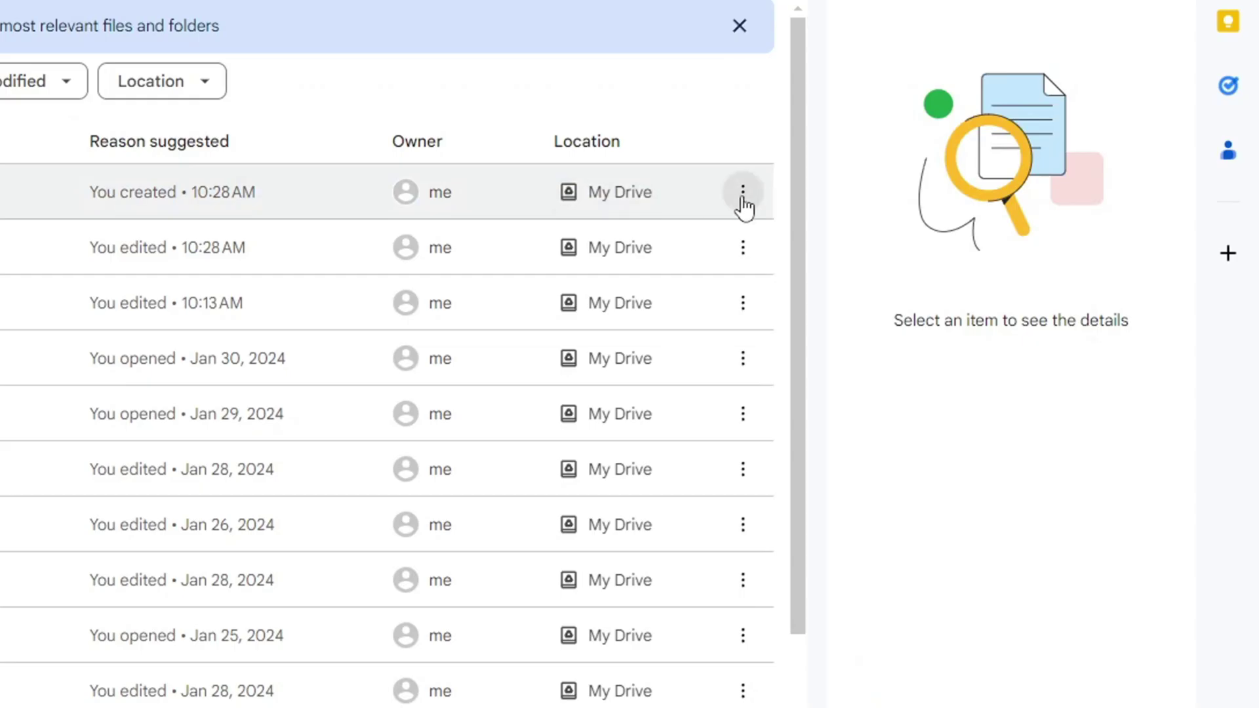
Copy the share link of Untitled design.pdf and switch back to Google Docs.
{"action": "left_click", "coordinate": [964, 250]}
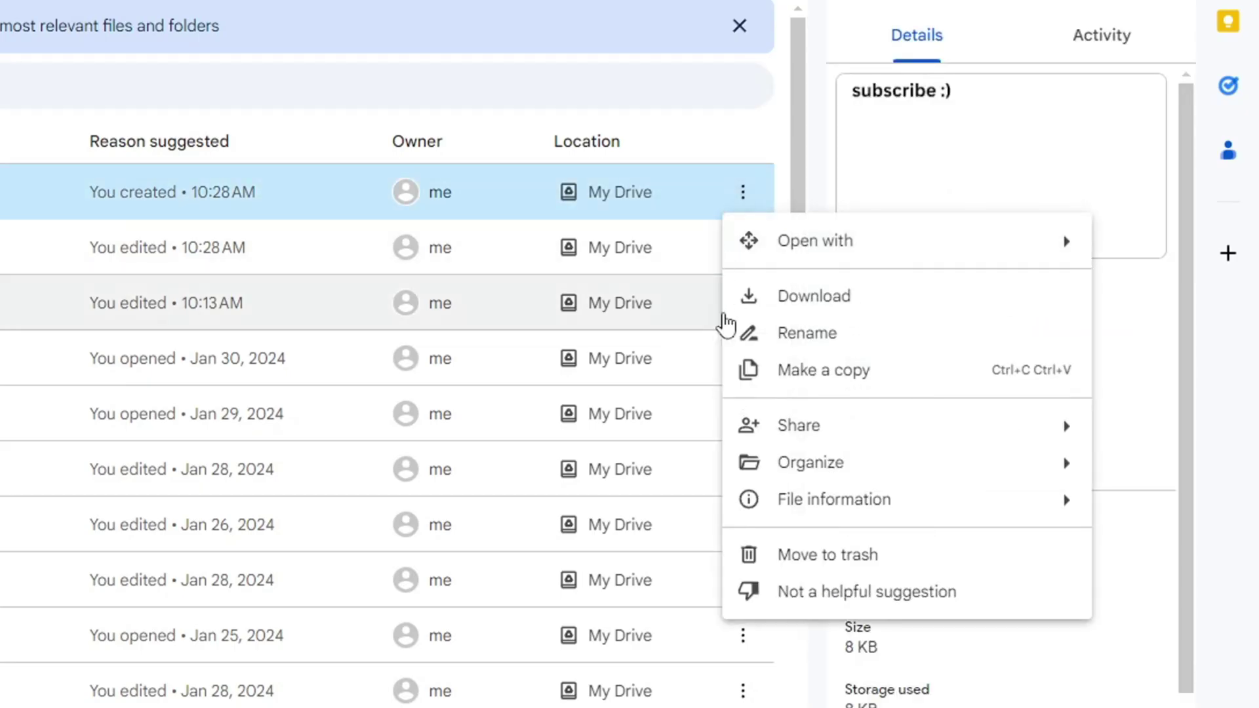
{"action": "mouse_move", "coordinate": [799, 425]}
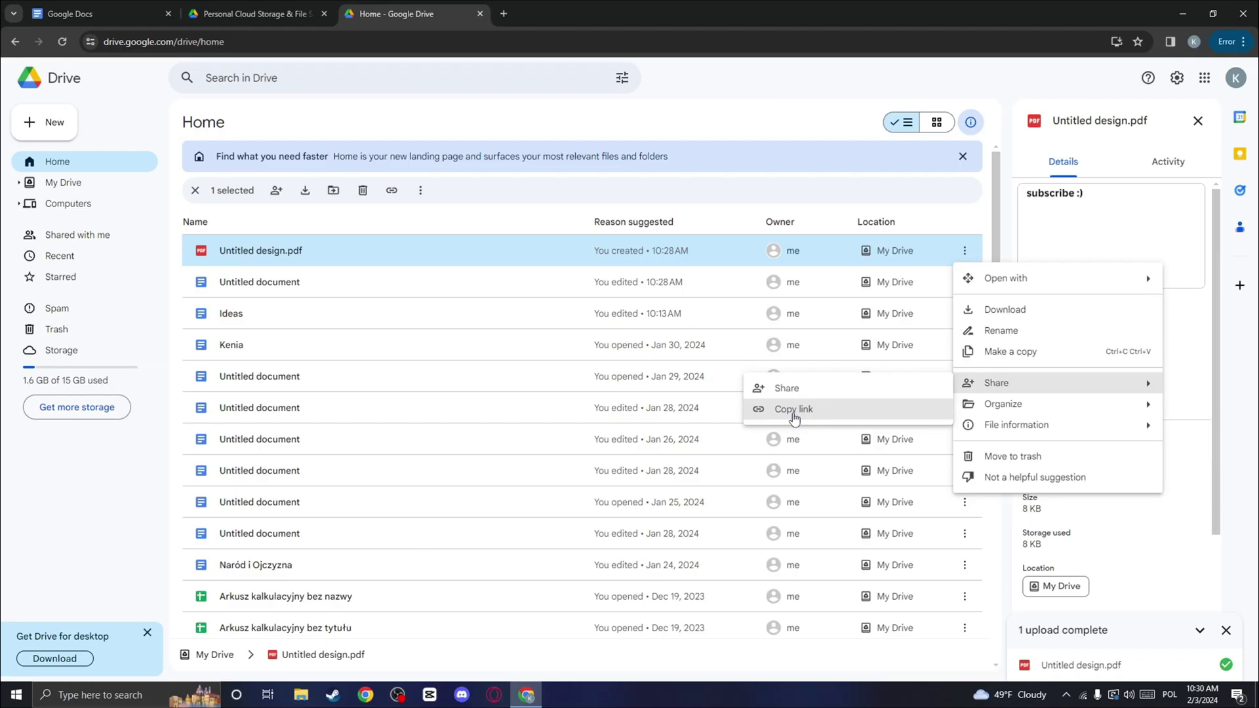
{"action": "left_click", "coordinate": [465, 468]}
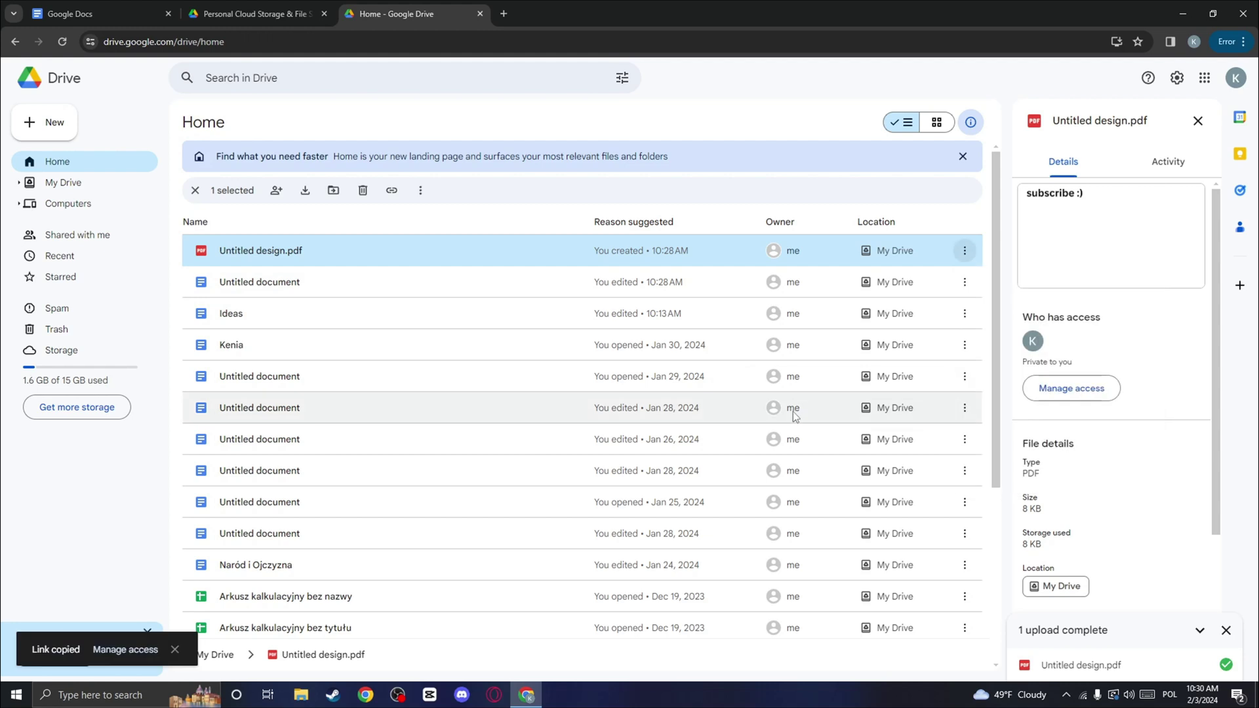
{"action": "left_click", "coordinate": [117, 1]}
Paste the PDF link into a new blank document and convert it to an Untitled design.pdf file chip.
{"action": "left_click", "coordinate": [298, 201]}
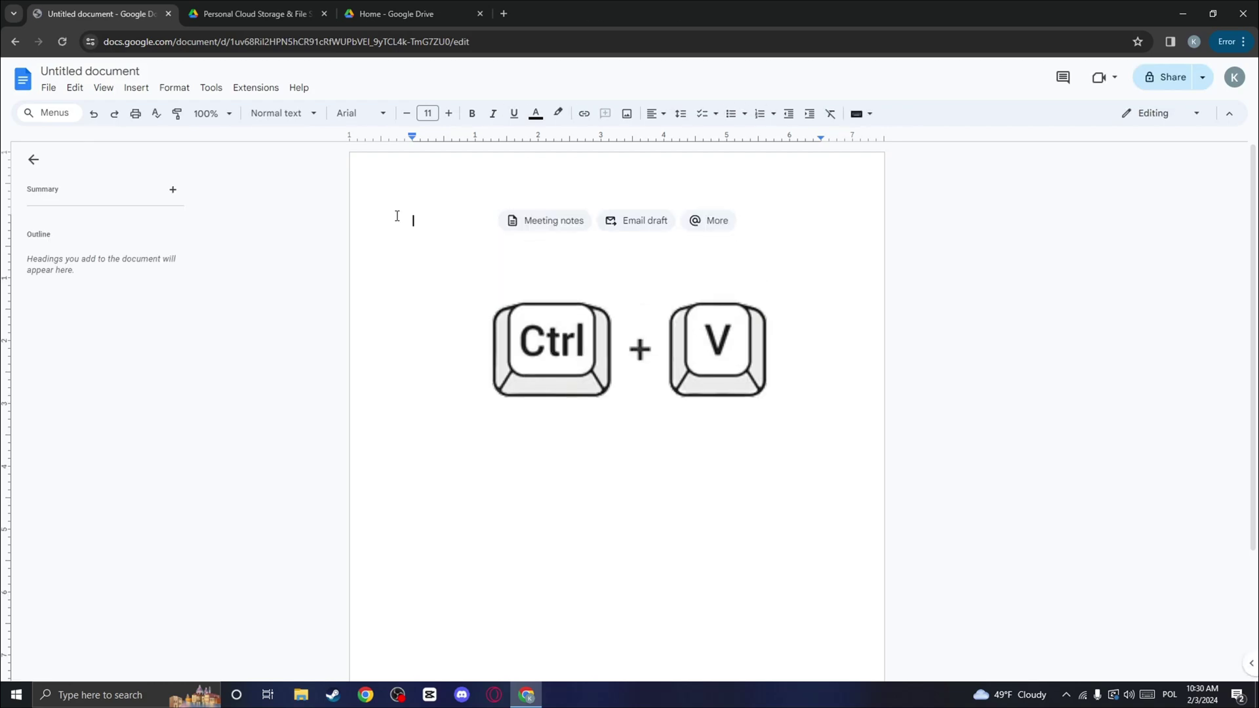
{"action": "key", "text": "ctrl+v"}
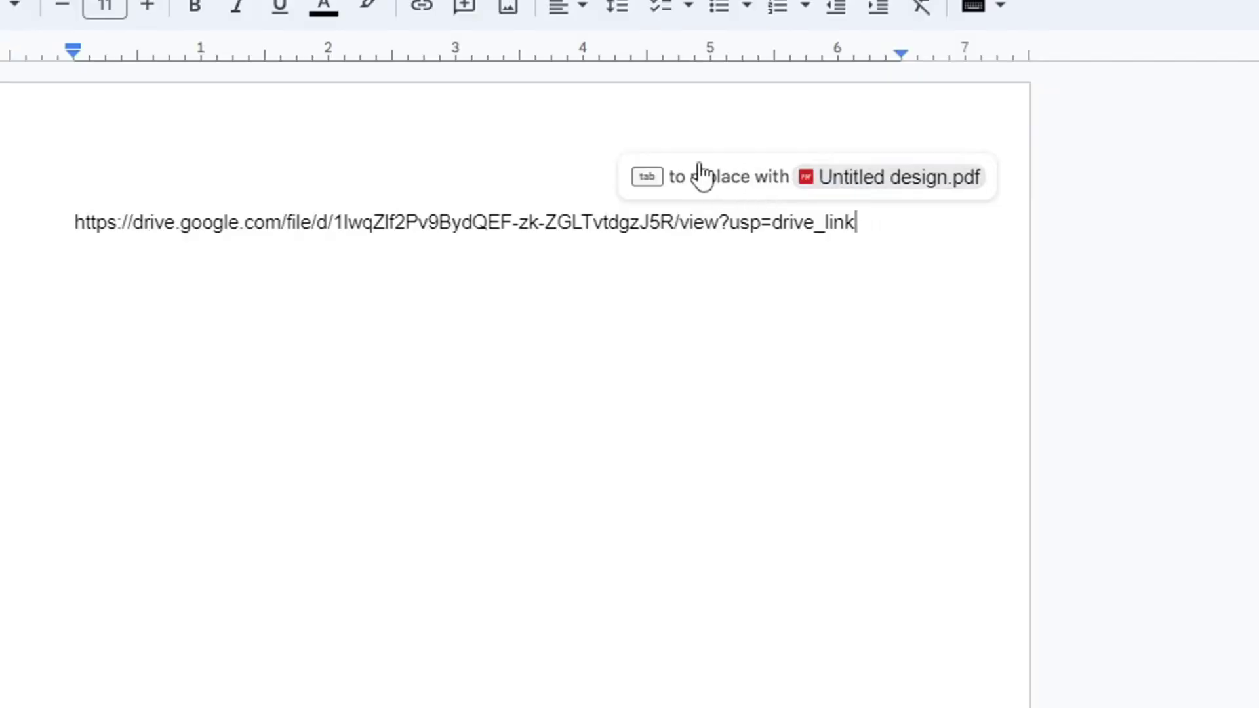
{"action": "left_click", "coordinate": [857, 174]}
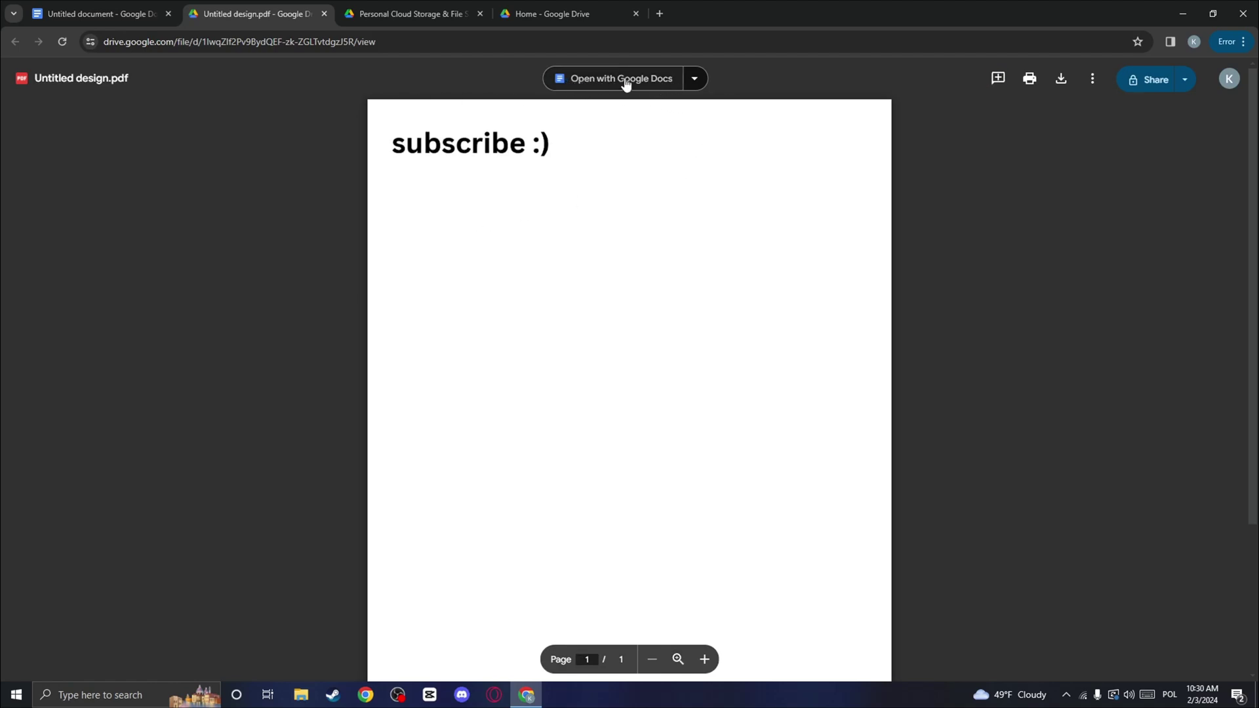
Show the Open with list of apps for the PDF preview, including Google Docs.
{"action": "left_click", "coordinate": [696, 79]}
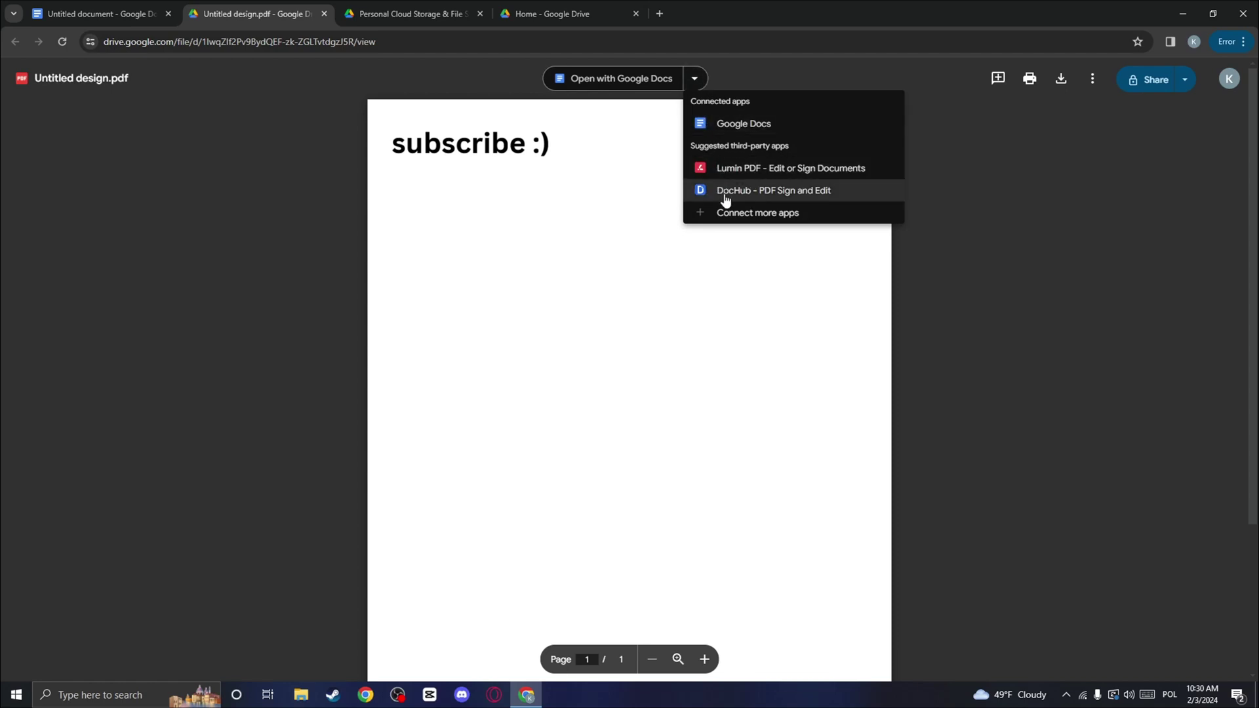